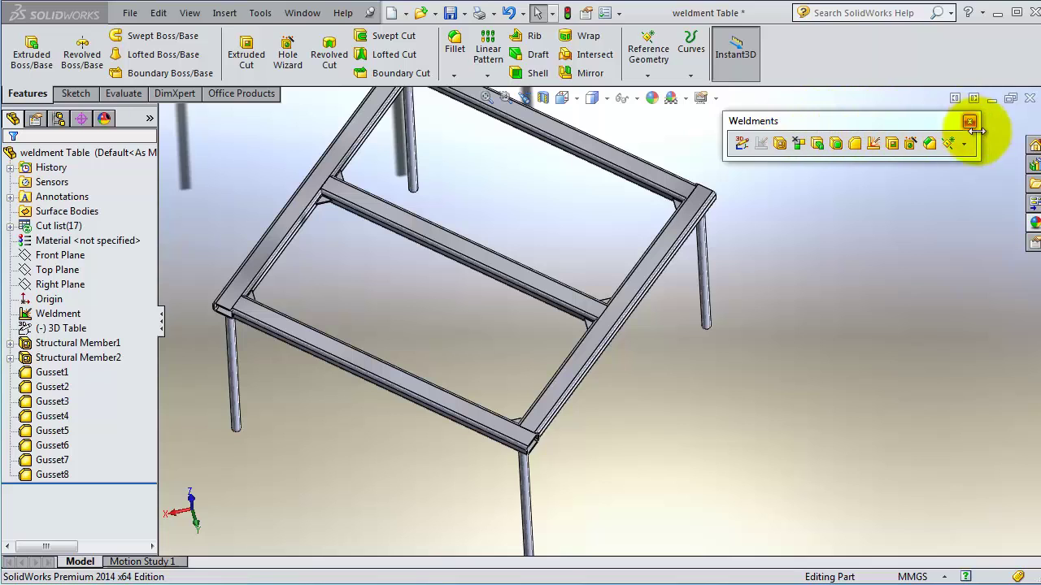
# - Start a Hole Wizard hole on the frame as an ISO Dowel Hole with Through All
pyautogui.moveTo(832, 244); pyautogui.dragTo(826, 219, button='middle')
pyautogui.scroll(3, 641, 185)
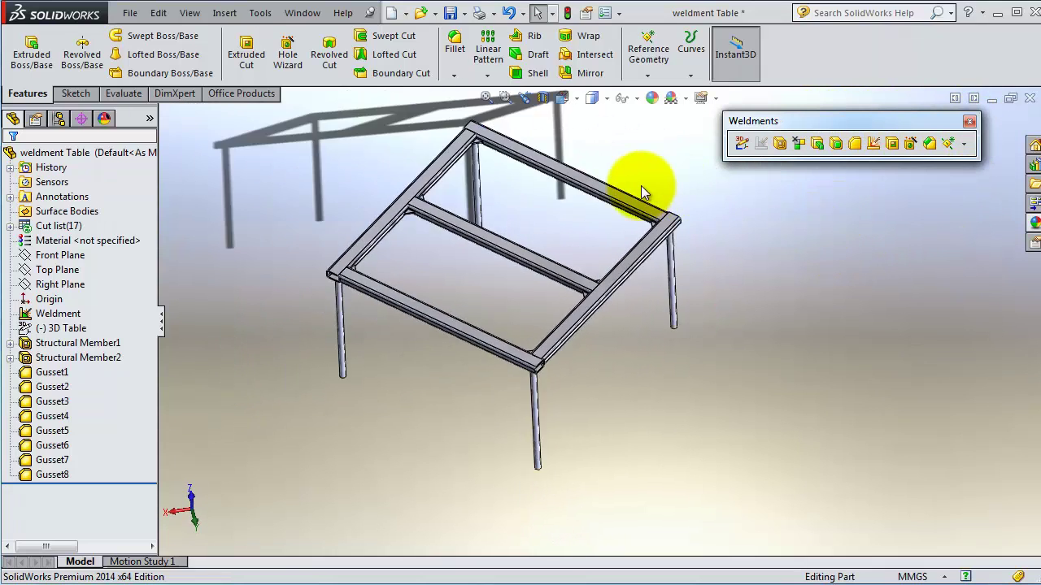
pyautogui.scroll(-5, 635, 201)
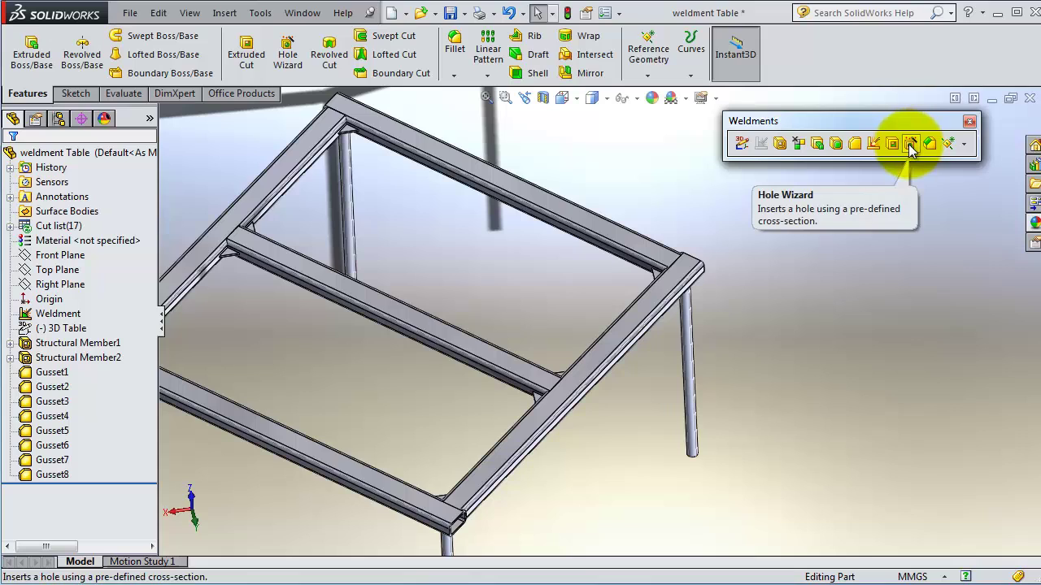
pyautogui.click(963, 148)
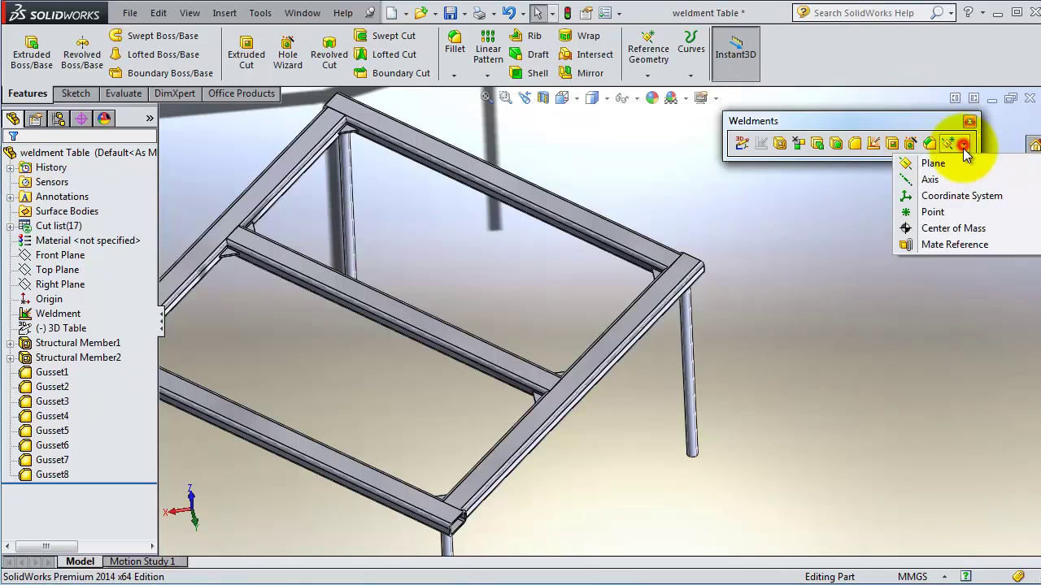
pyautogui.click(912, 149)
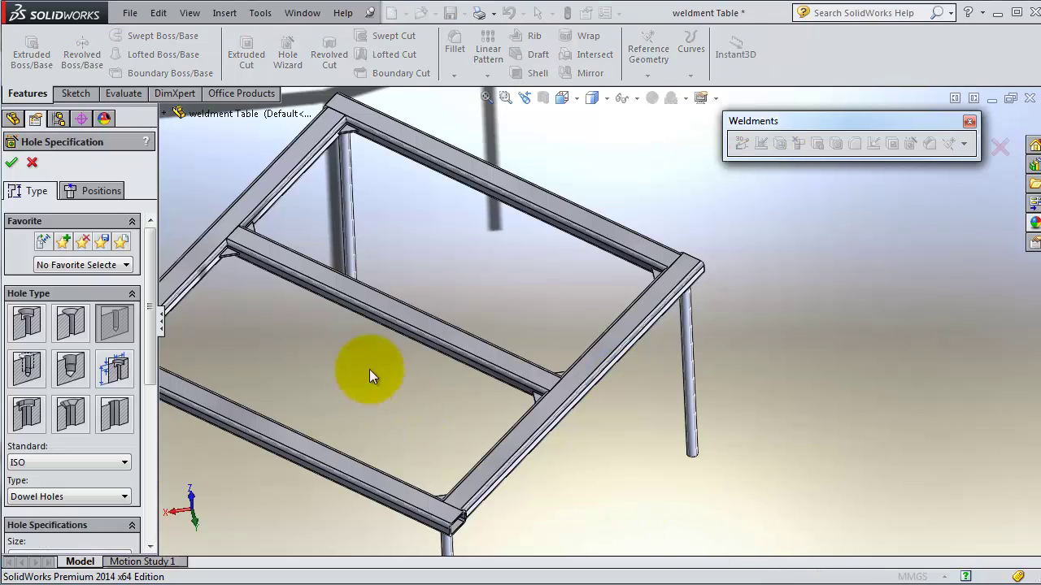
pyautogui.moveTo(150, 272)
pyautogui.mouseDown()
pyautogui.moveTo(143, 379)
pyautogui.moveTo(142, 277)
pyautogui.mouseUp()
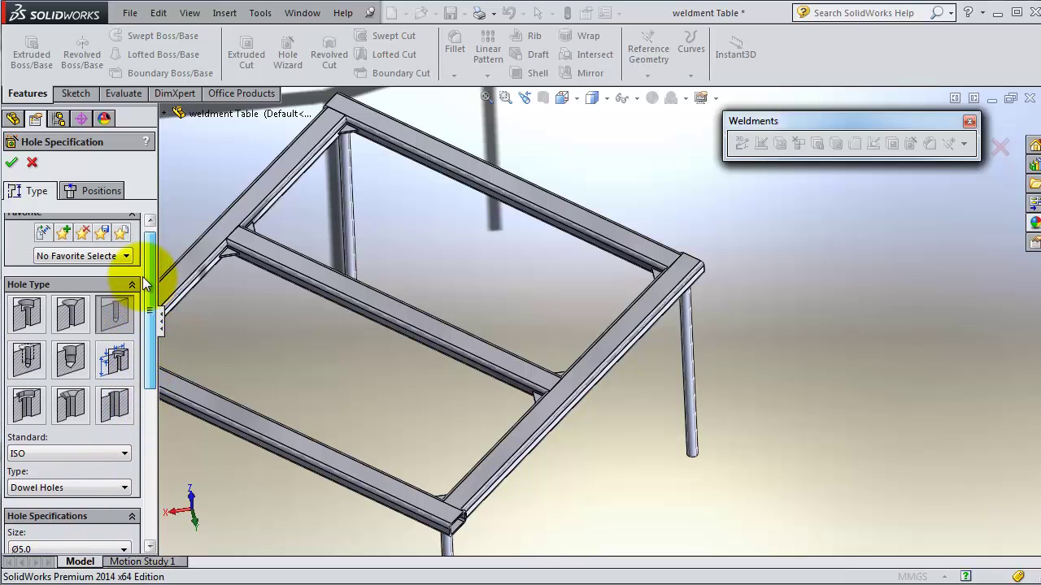
pyautogui.moveTo(150, 312); pyautogui.dragTo(153, 436)
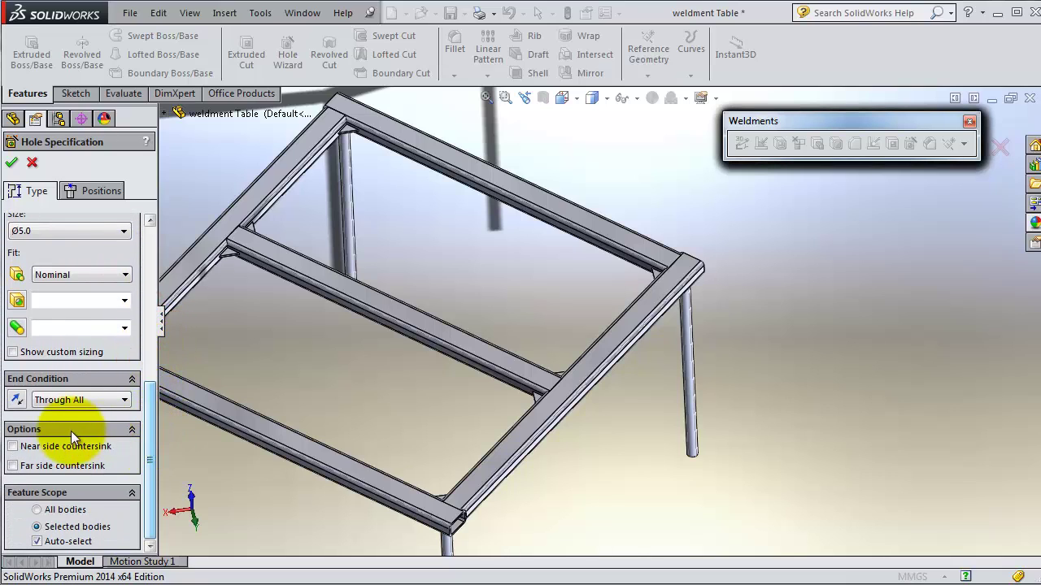
# - Place the hole centre point on the rail's top face and pick it for Smart Dimension
pyautogui.click(99, 190)
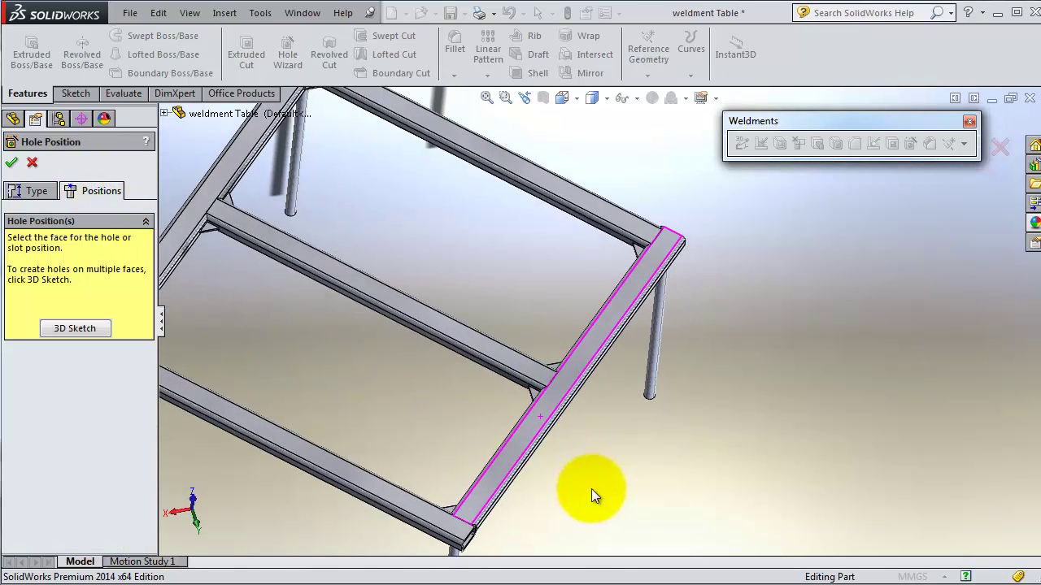
pyautogui.scroll(-10, 593, 487)
pyautogui.scroll(3, 452, 465)
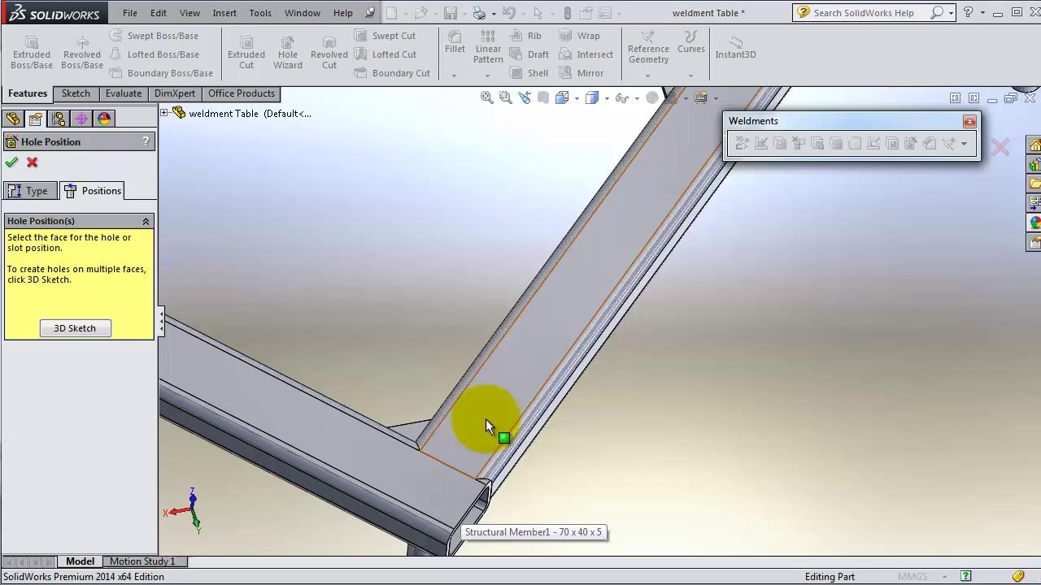
pyautogui.click(486, 415)
pyautogui.scroll(-3, 487, 416)
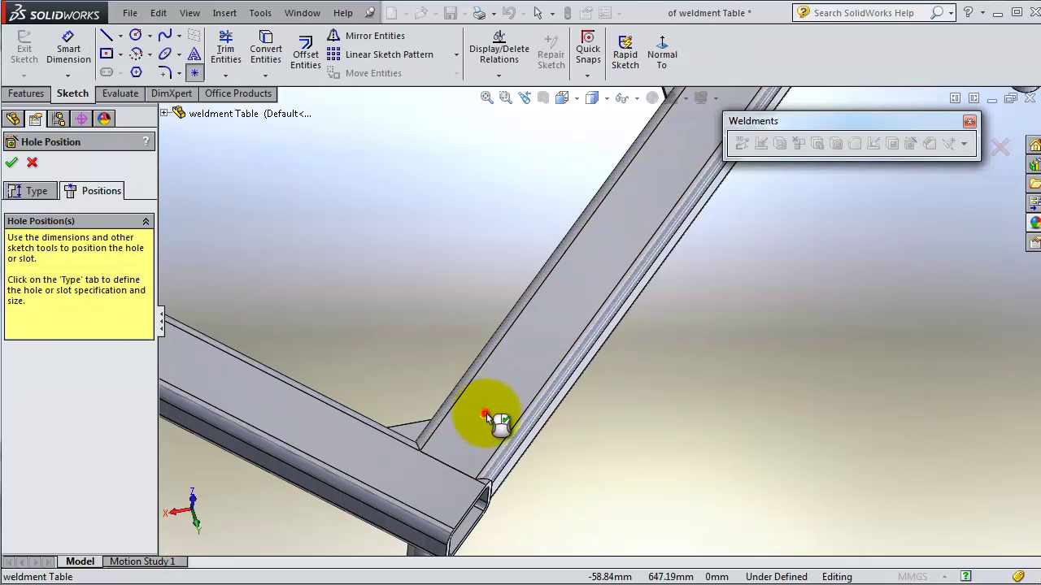
pyautogui.click(486, 416)
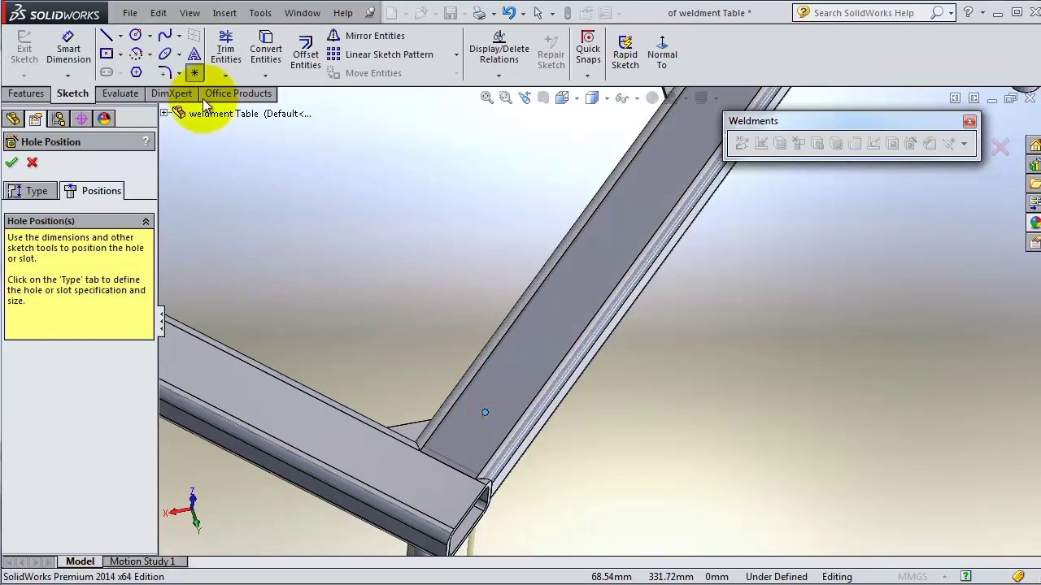
pyautogui.click(70, 52)
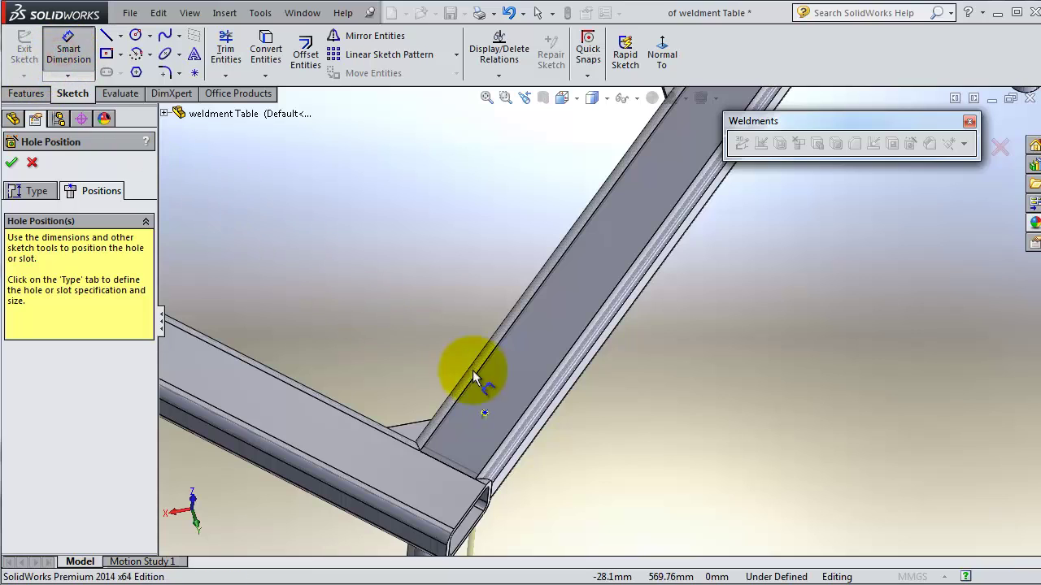
pyautogui.scroll(-5, 471, 398)
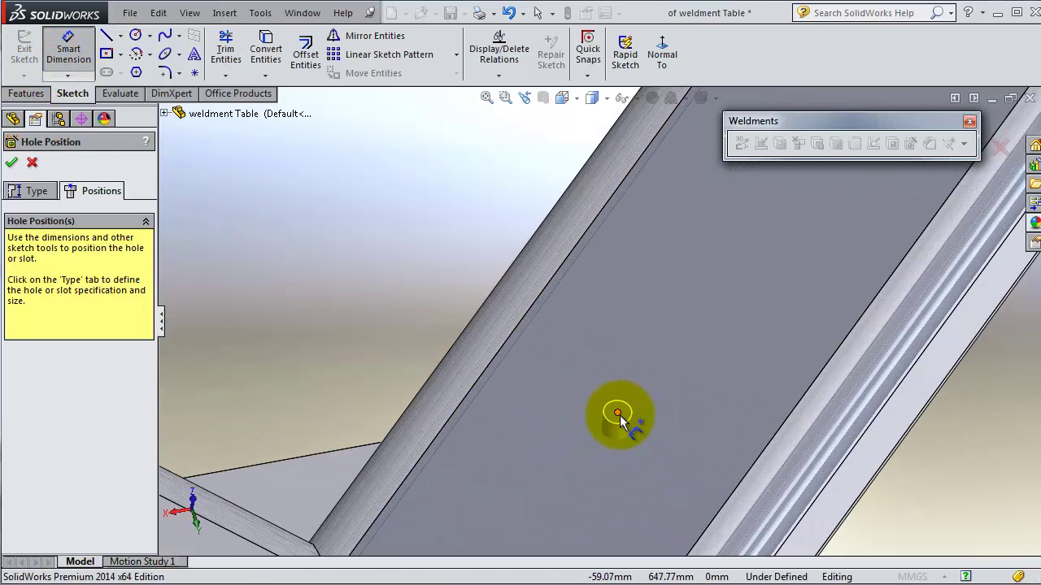
pyautogui.click(620, 415)
# - Dimension the hole centre 25 mm from the rail's long edge
pyautogui.click(512, 340)
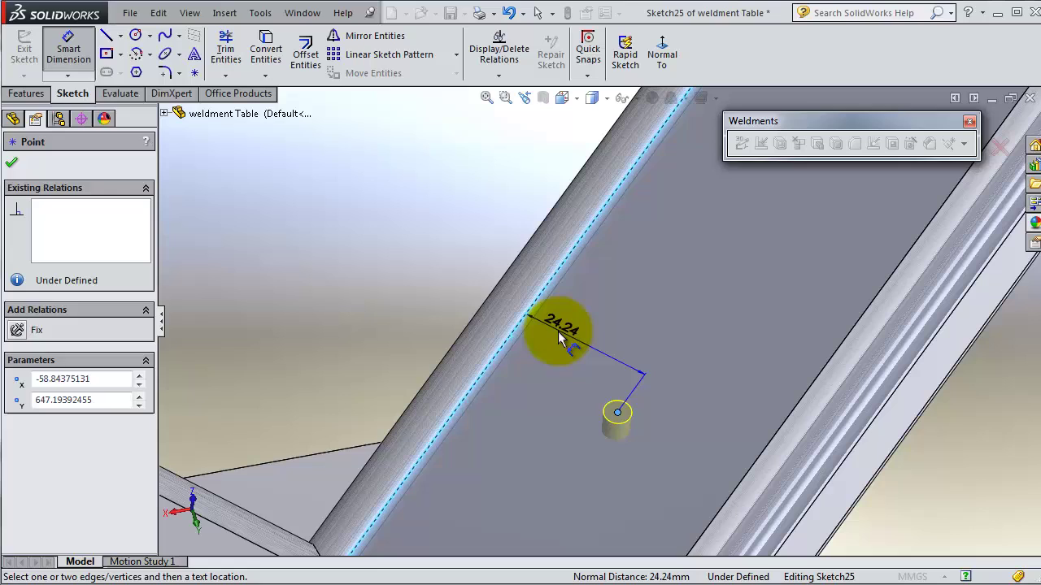
pyautogui.click(561, 334)
pyautogui.write('25')
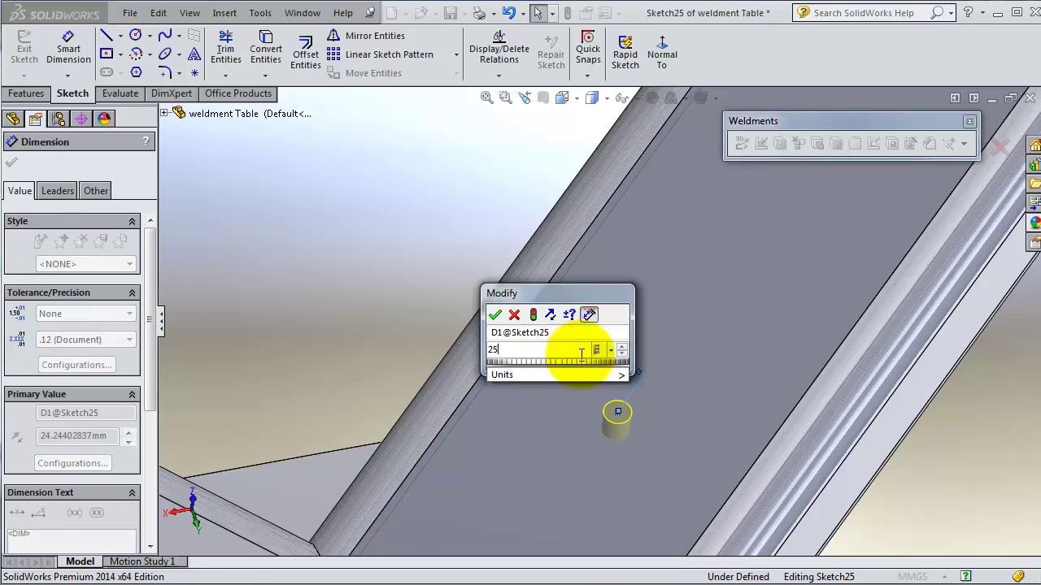
pyautogui.click(494, 315)
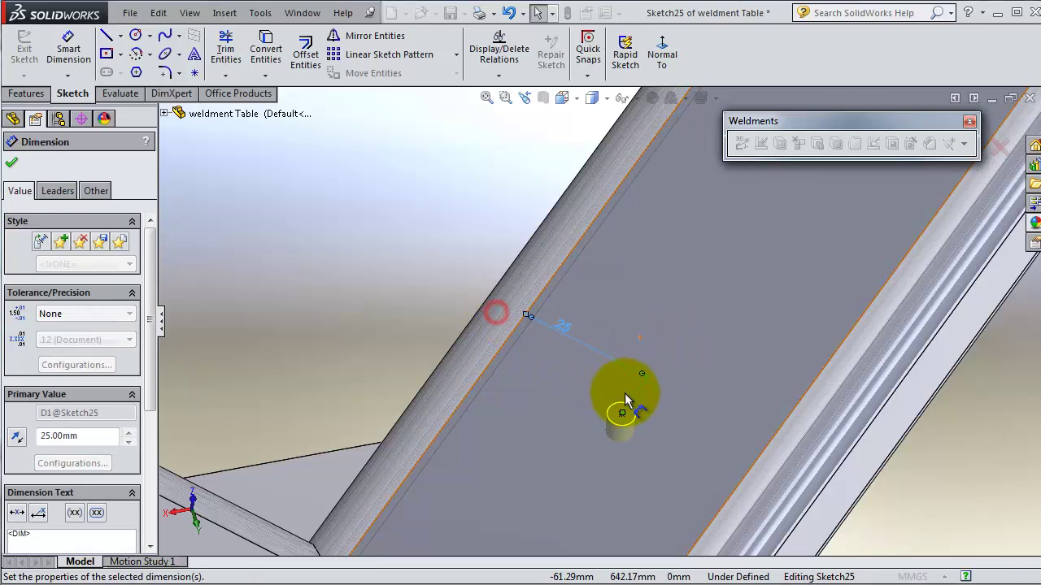
pyautogui.keyDown('ctrl'); pyautogui.moveTo(629, 418); pyautogui.dragTo(602, 342, button='middle'); pyautogui.keyUp('ctrl')
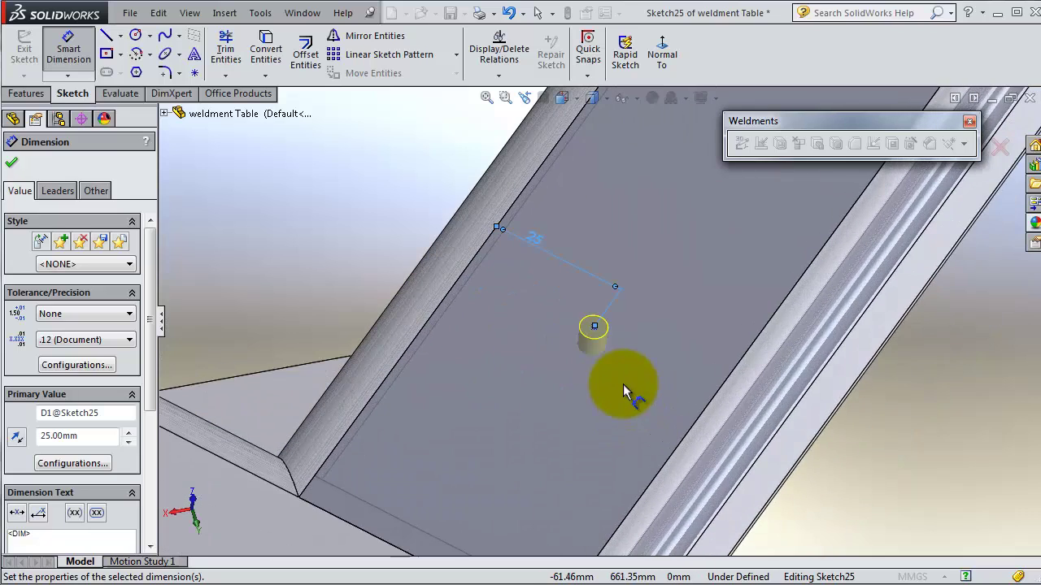
pyautogui.click(594, 329)
pyautogui.press('Escape')
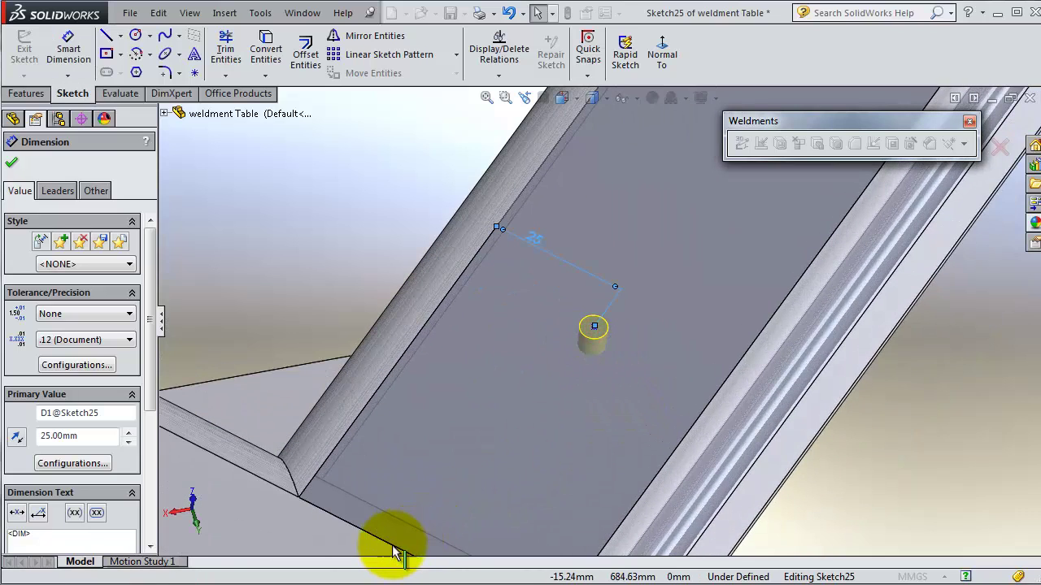
# - Dimension the hole centre 50 mm from the rail's end edge
pyautogui.scroll(-5, 503, 472)
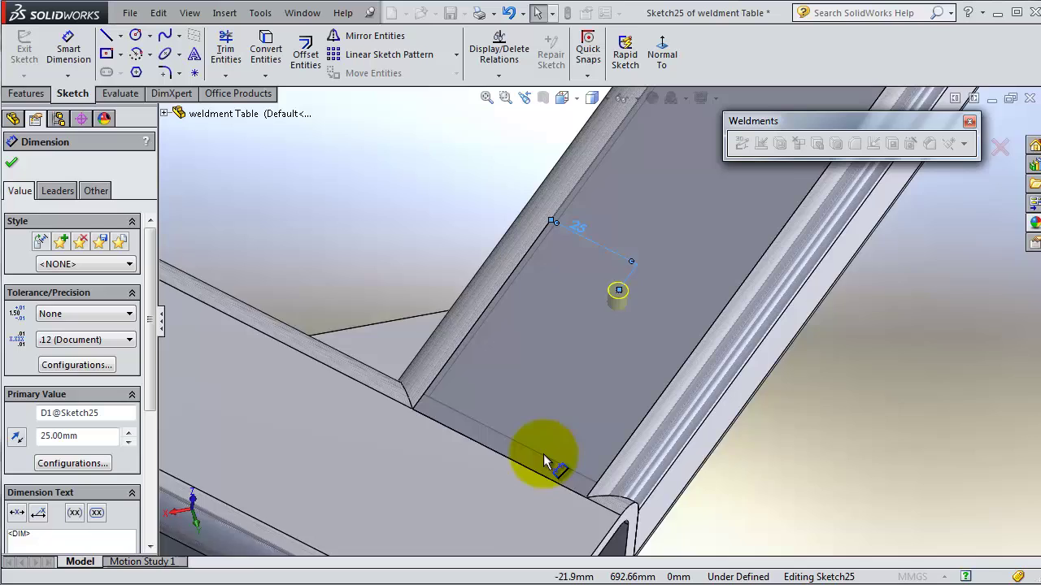
pyautogui.click(589, 495)
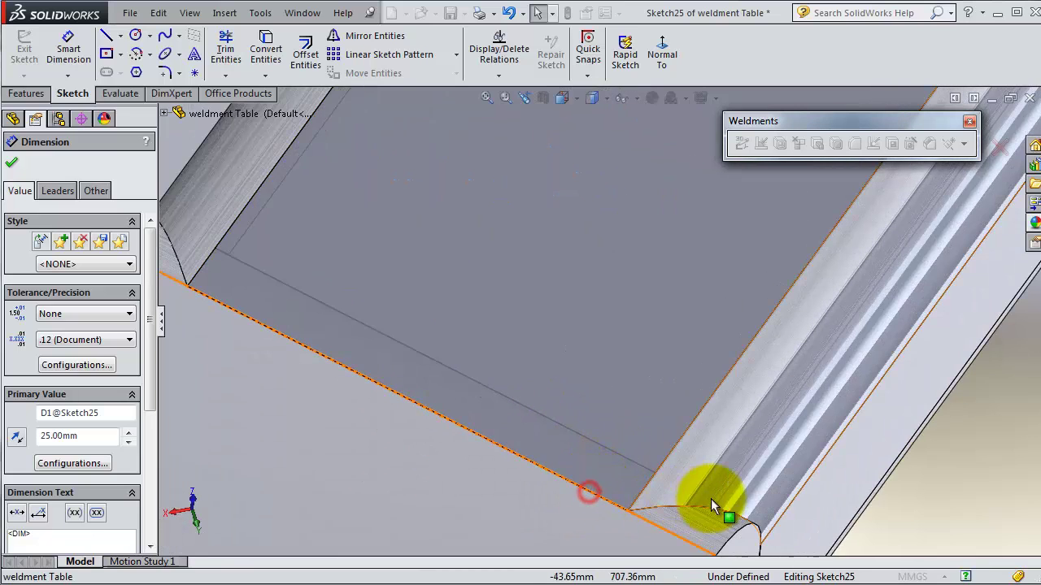
pyautogui.click(79, 51)
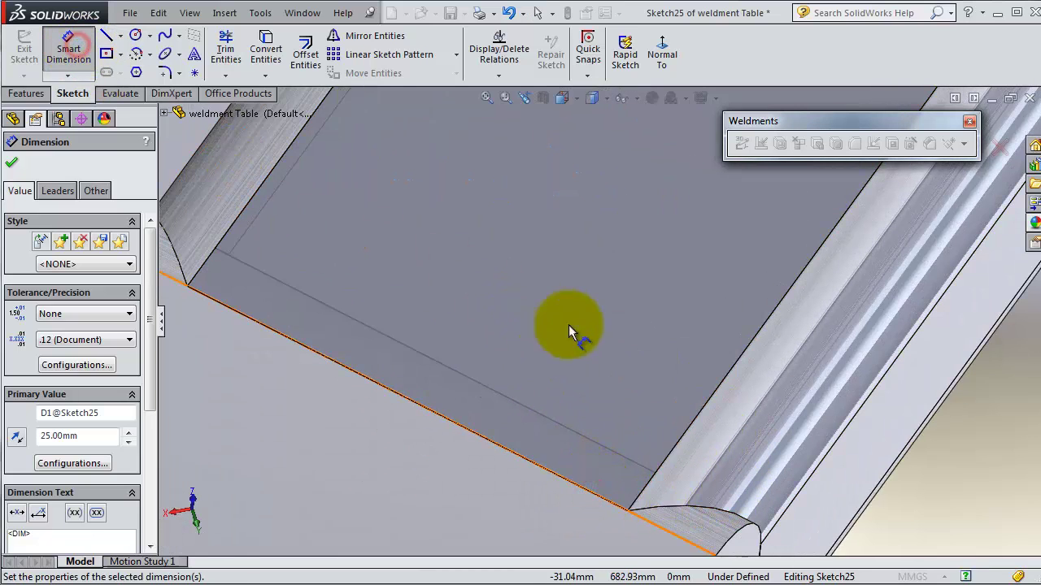
pyautogui.moveTo(569, 324); pyautogui.dragTo(632, 186, button='middle')
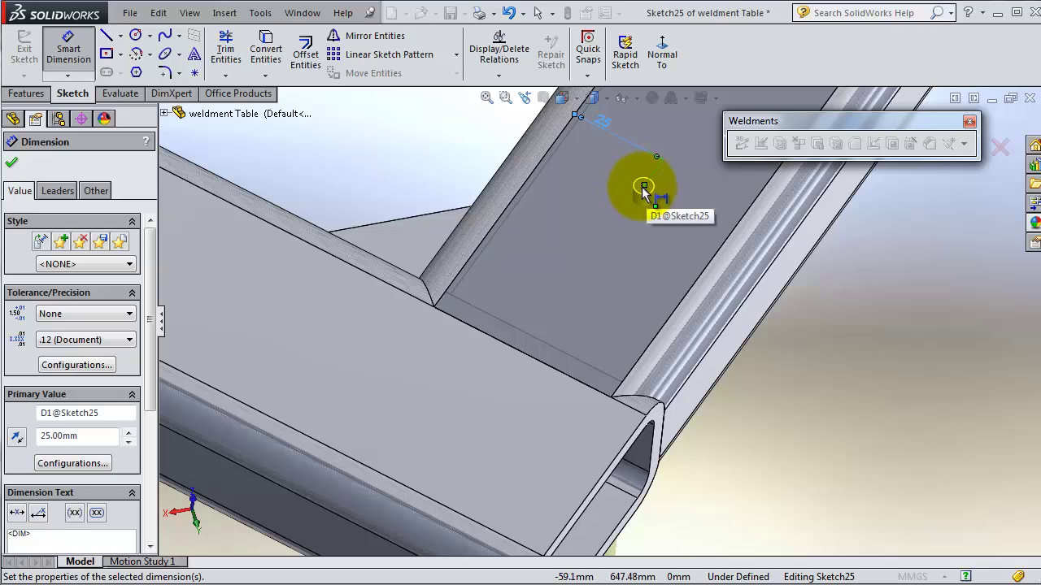
pyautogui.click(643, 187)
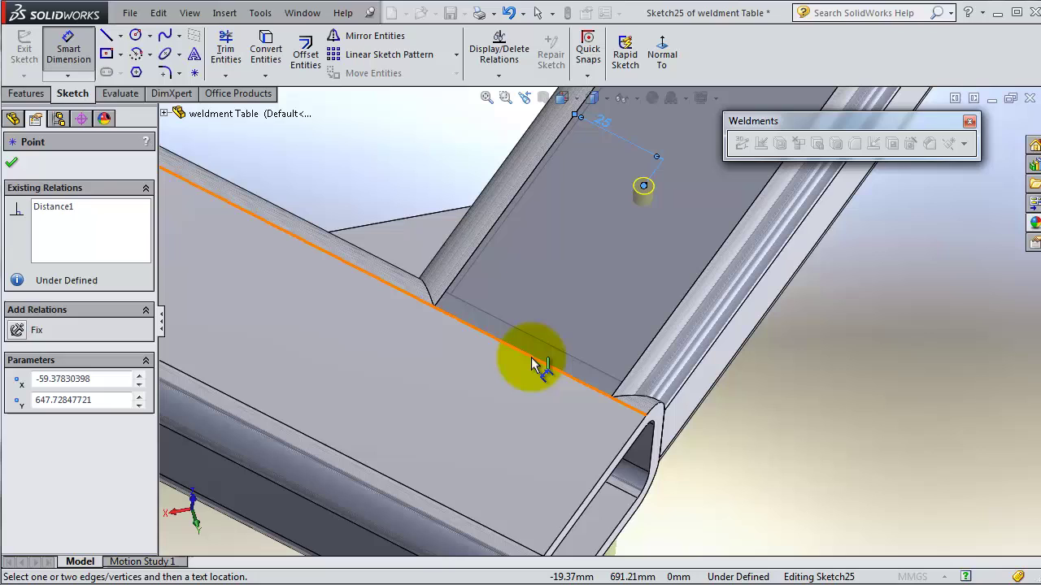
pyautogui.click(530, 363)
pyautogui.click(750, 409)
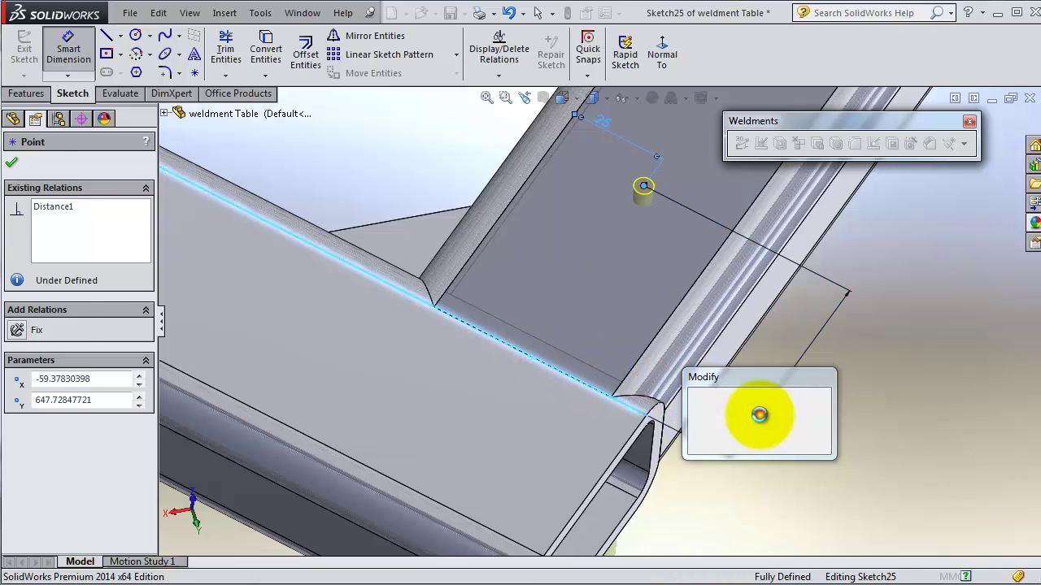
pyautogui.write('50')
pyautogui.press('Return')
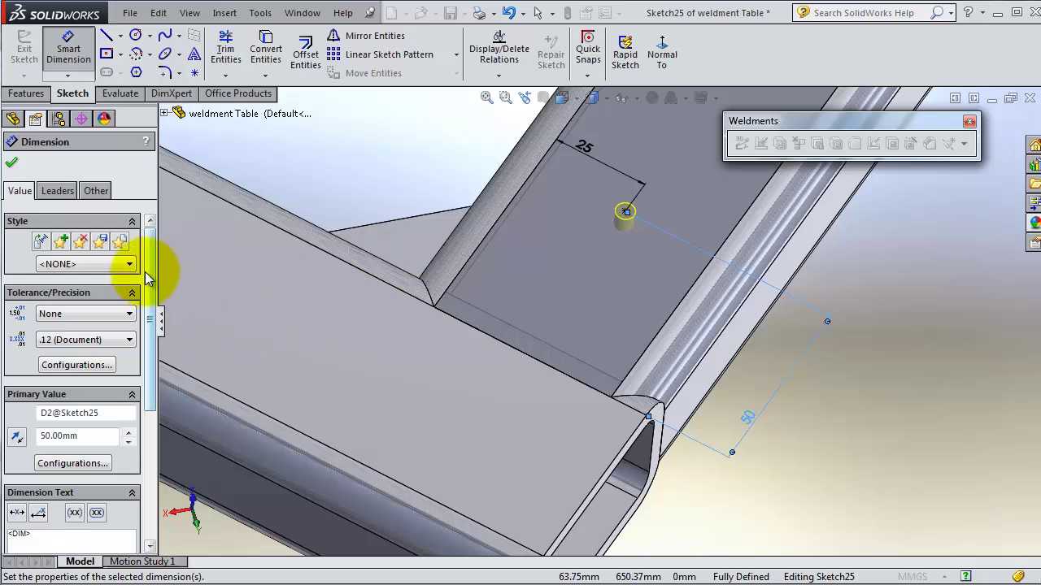
# - Set the dowel hole size to Ø10.0 and accept the hole
pyautogui.click(11, 165)
pyautogui.click(32, 190)
pyautogui.moveTo(148, 266); pyautogui.dragTo(151, 391)
pyautogui.click(70, 294)
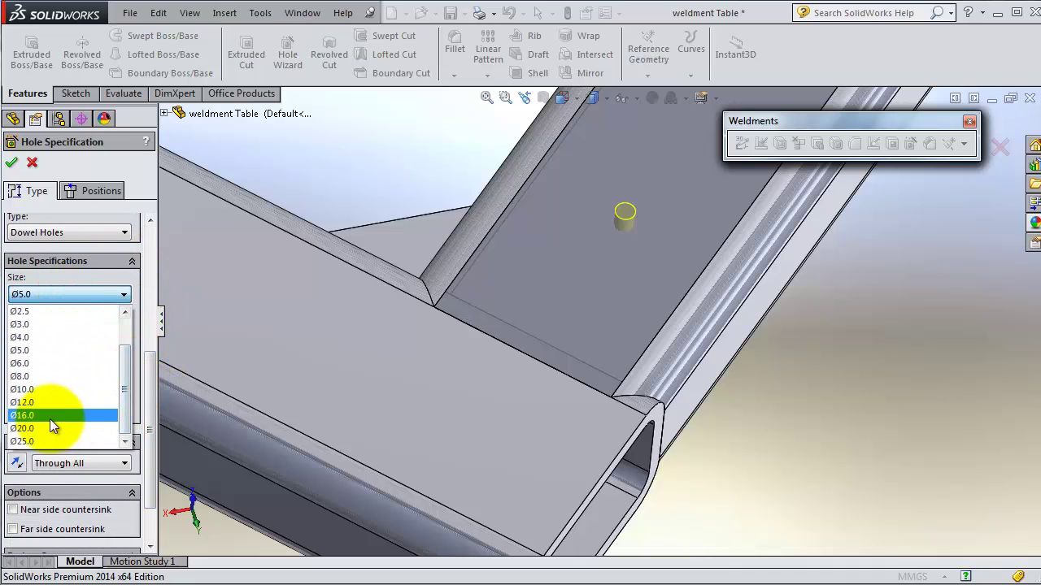
pyautogui.click(38, 390)
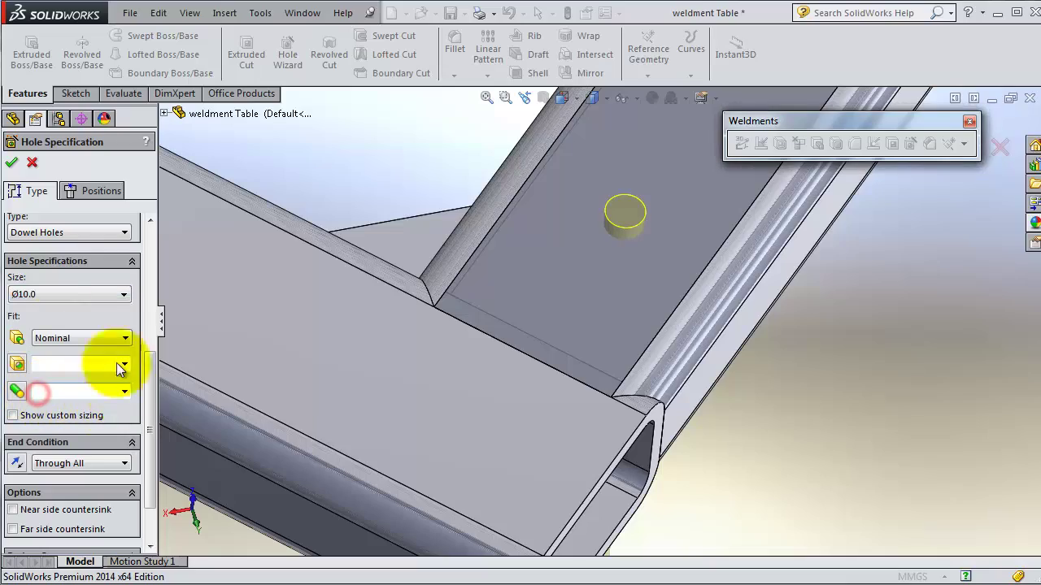
pyautogui.click(11, 166)
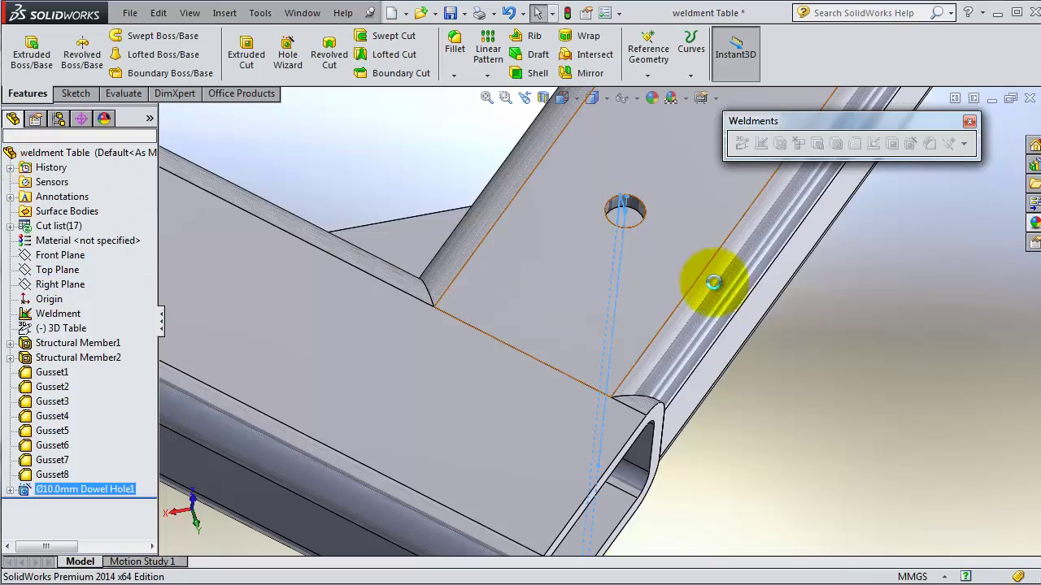
# - Reorient the view of the rail and launch Linear Pattern on Dowel Hole1
pyautogui.moveTo(716, 291); pyautogui.dragTo(723, 171, button='middle')
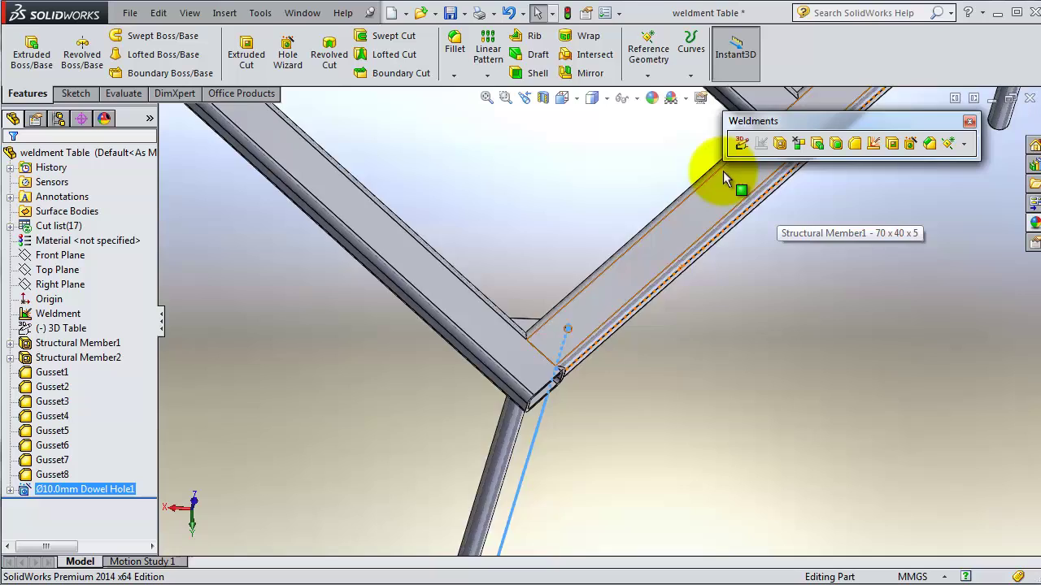
pyautogui.scroll(5, 719, 195)
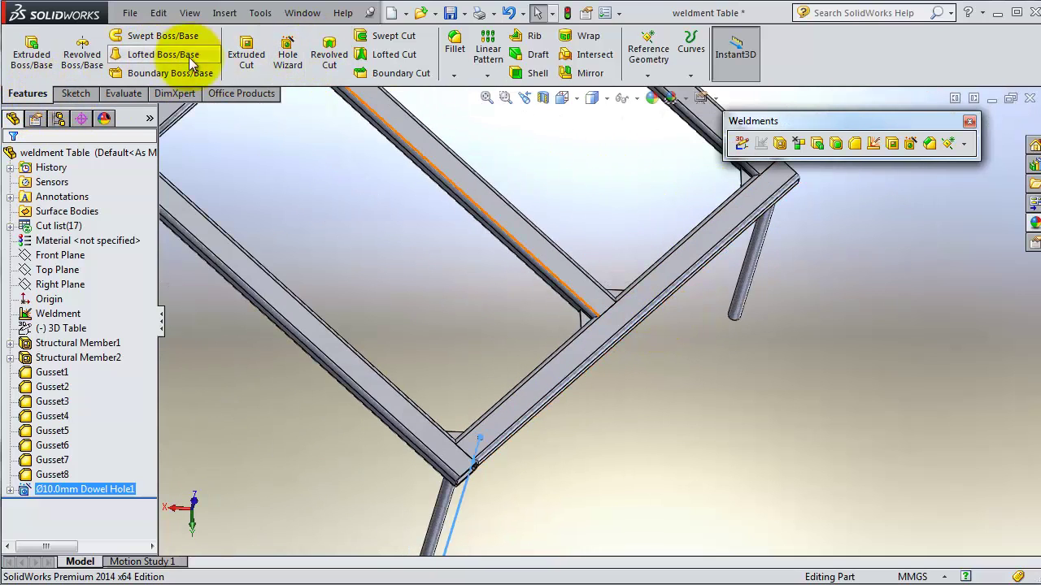
pyautogui.click(487, 50)
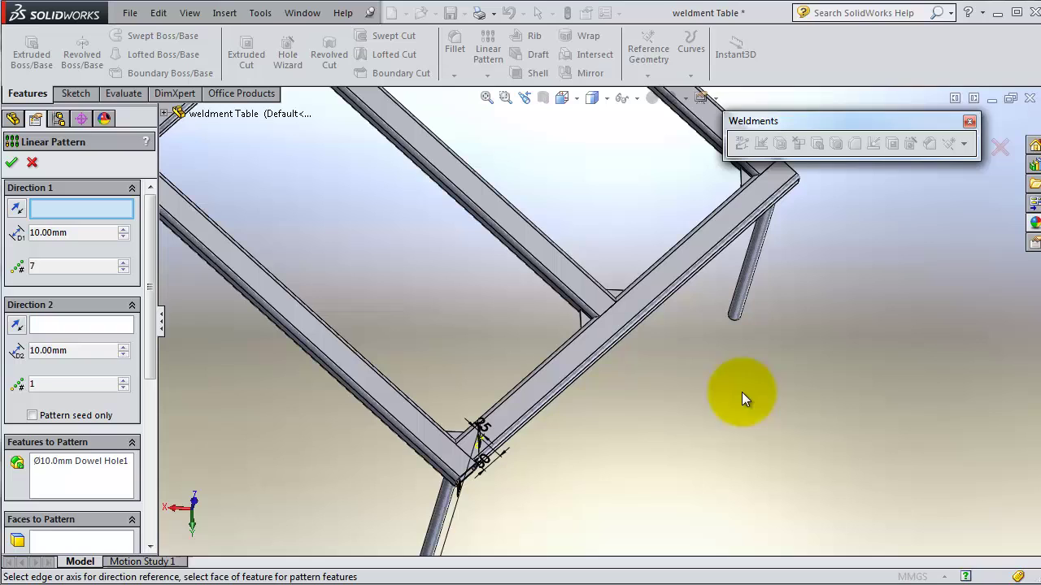
# - Pick the beam edge as Direction 1 and enter 50 mm spacing with 20 instances
pyautogui.scroll(-2, 618, 398)
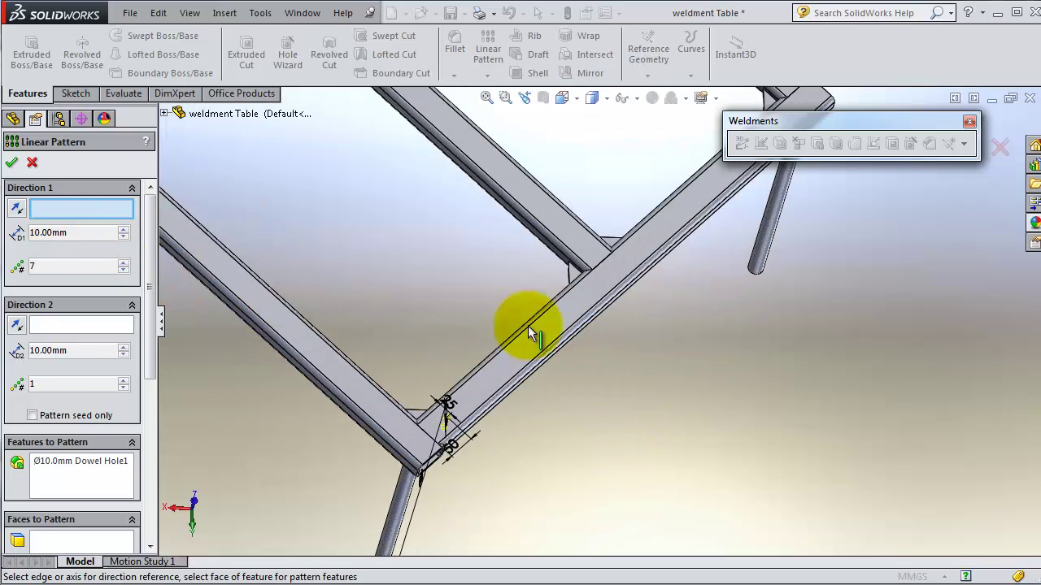
pyautogui.scroll(-3, 569, 333)
pyautogui.click(587, 330)
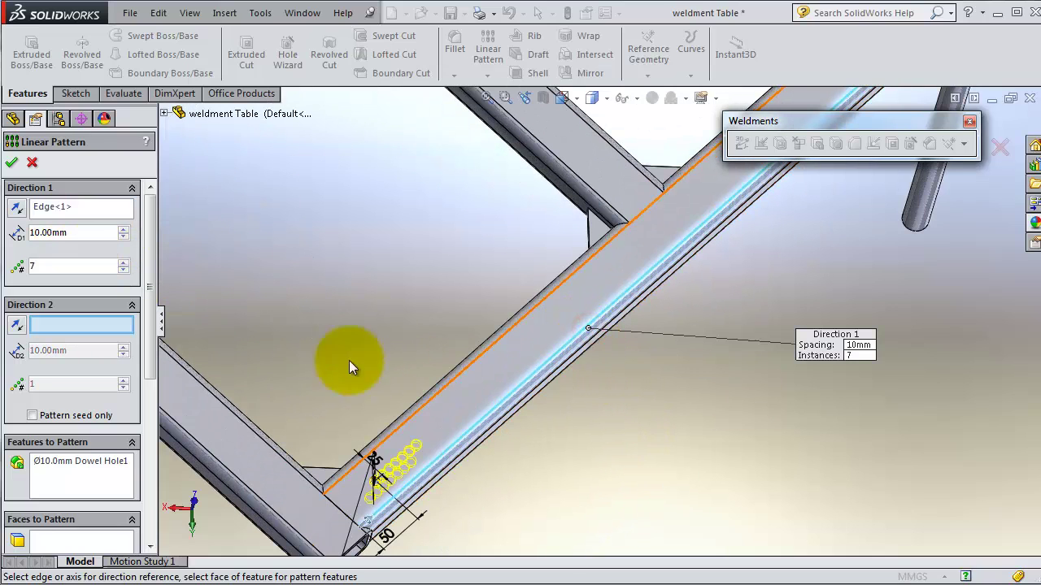
pyautogui.doubleClick(89, 233)
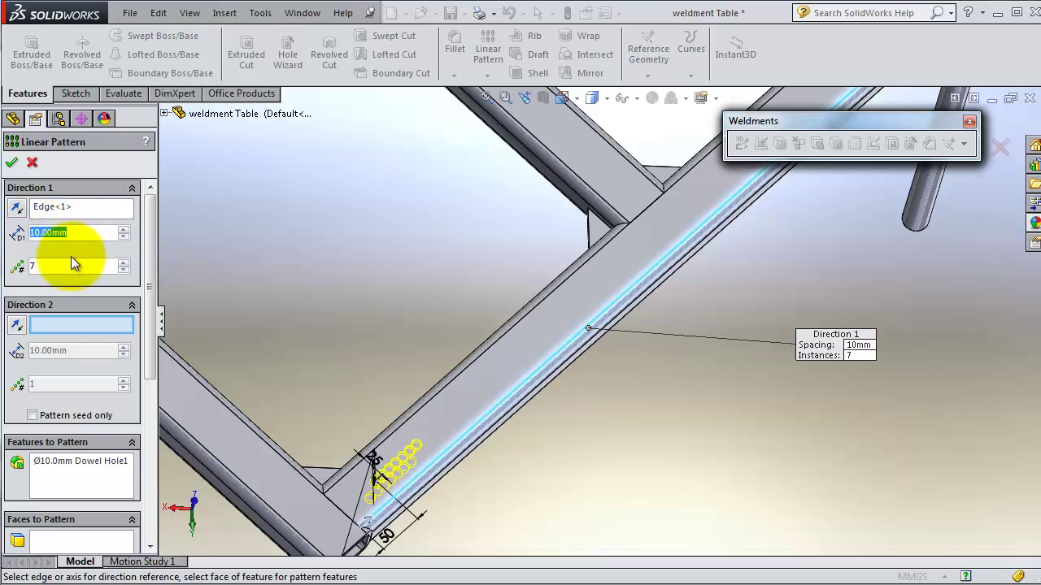
pyautogui.write('50')
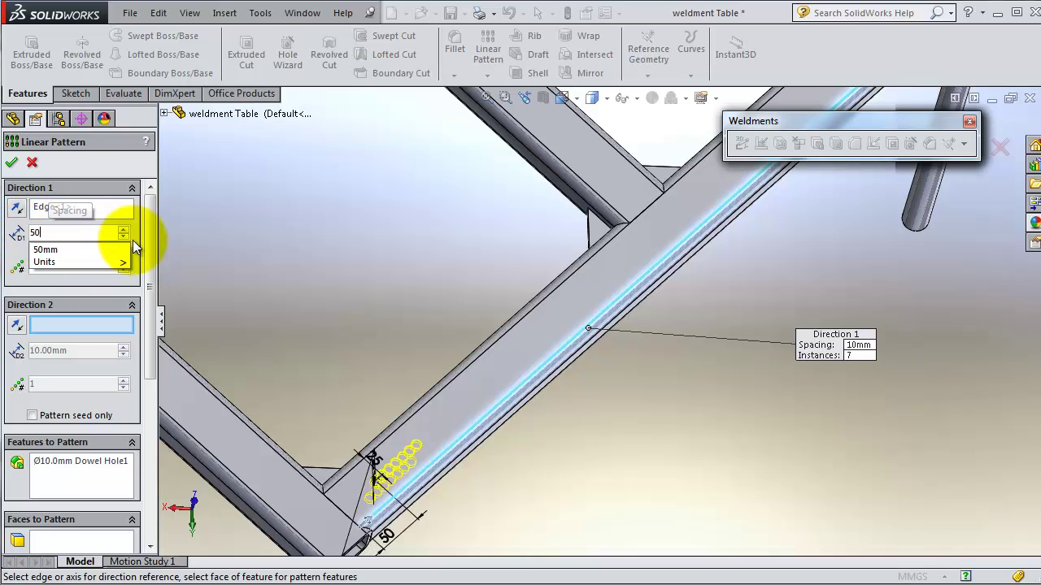
pyautogui.press('Tab')
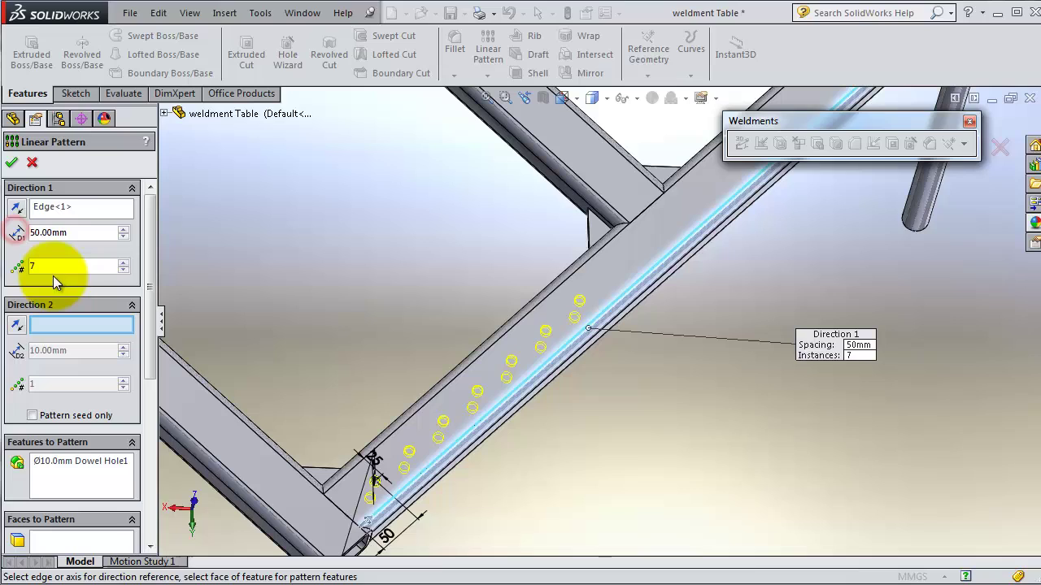
pyautogui.write('20')
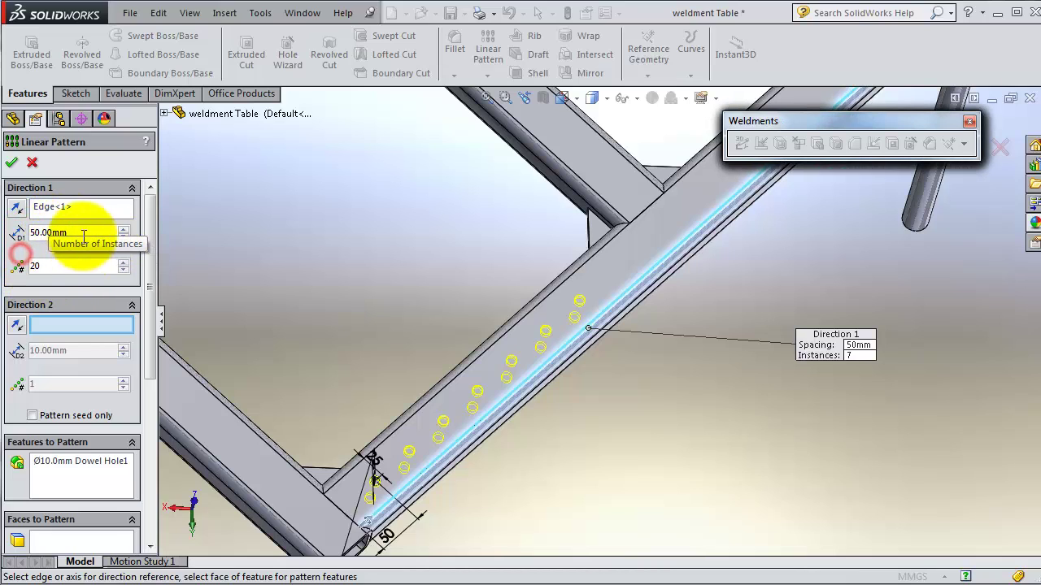
pyautogui.click(50, 234)
# - Correct the pattern to 150 mm spacing and 5 instances, then accept it
pyautogui.doubleClick(67, 233)
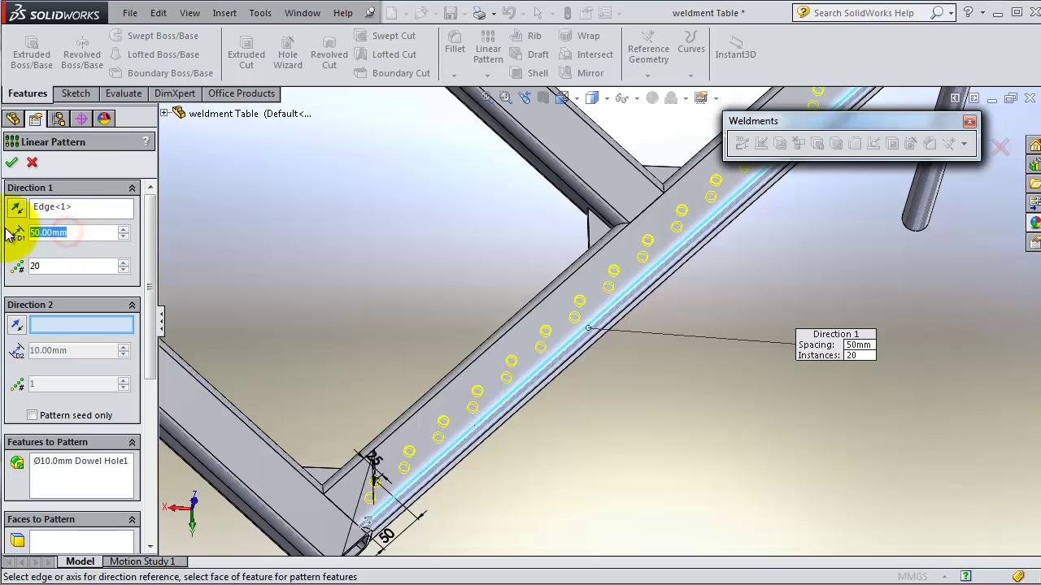
pyautogui.write('150')
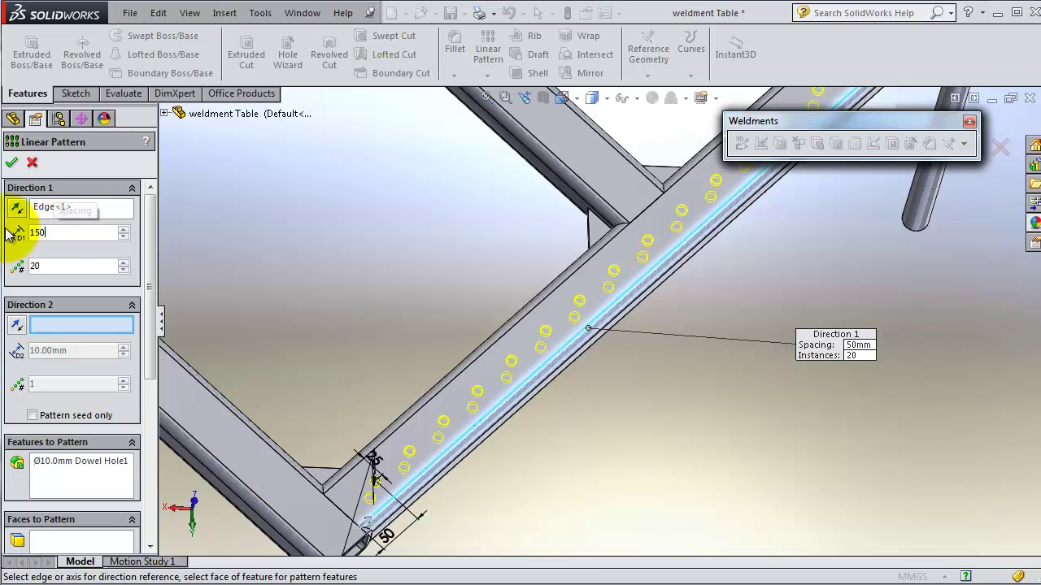
pyautogui.press('Return')
pyautogui.scroll(5, 960, 326)
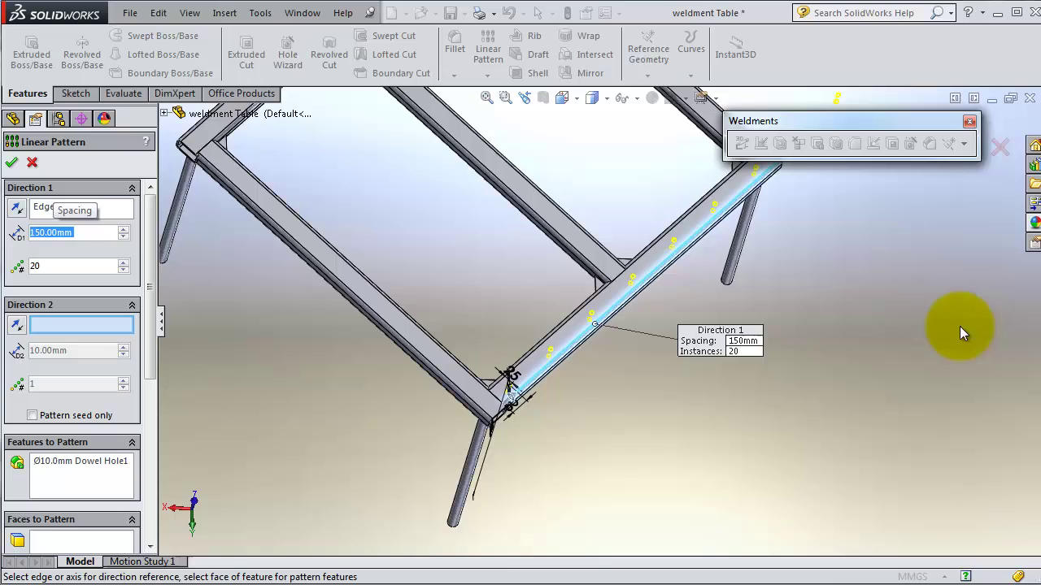
pyautogui.scroll(4, 705, 260)
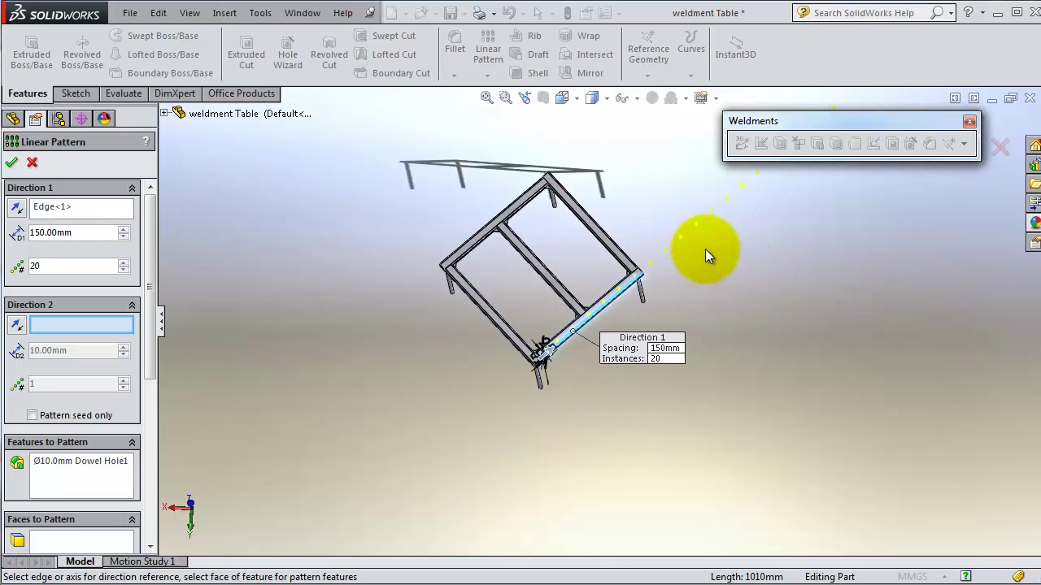
pyautogui.click(38, 266)
pyautogui.press('BackSpace')
pyautogui.press('BackSpace')
pyautogui.write('5')
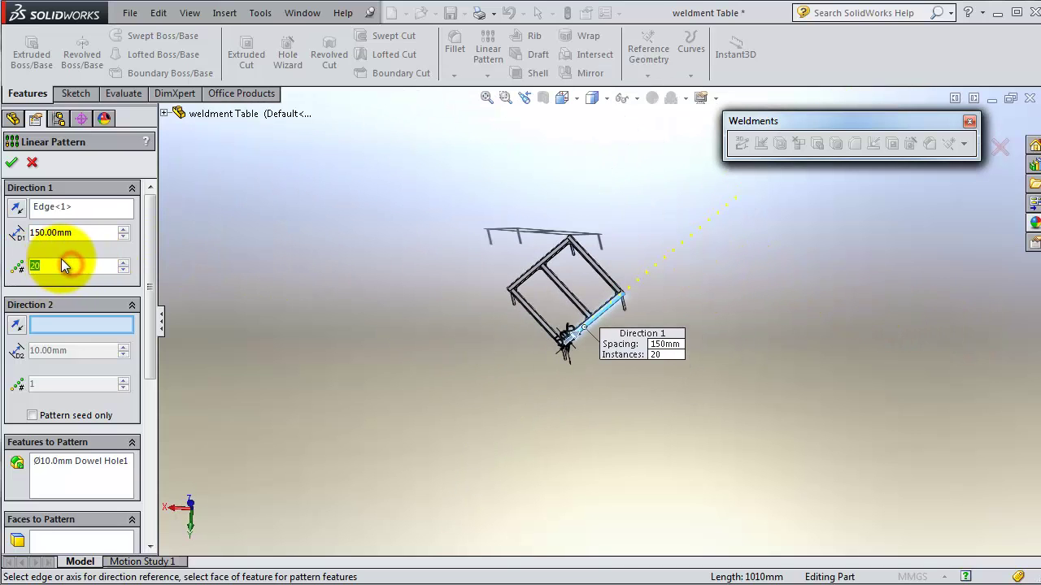
pyautogui.press('Return')
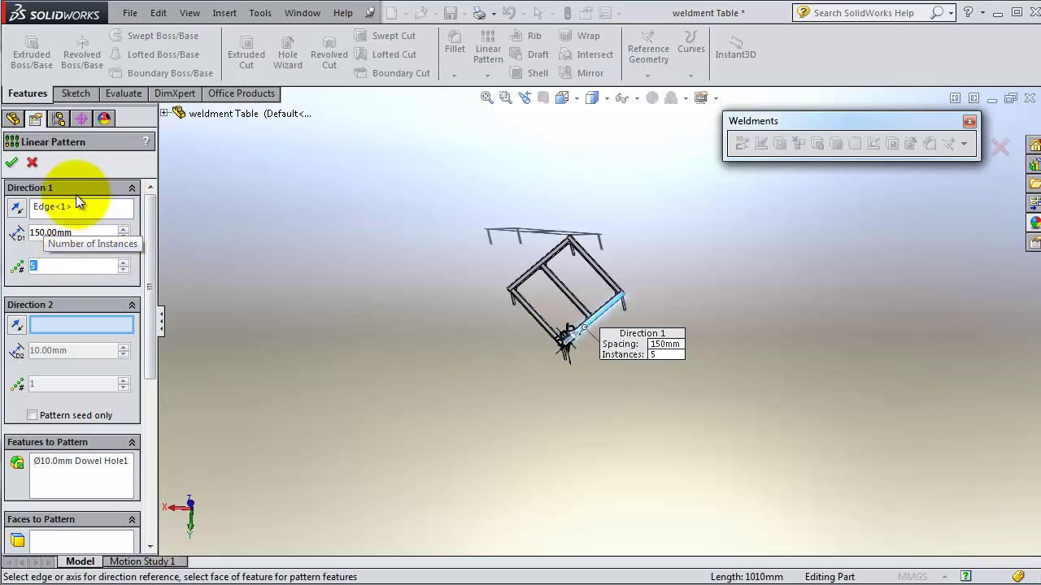
pyautogui.click(11, 163)
pyautogui.scroll(-8, 653, 302)
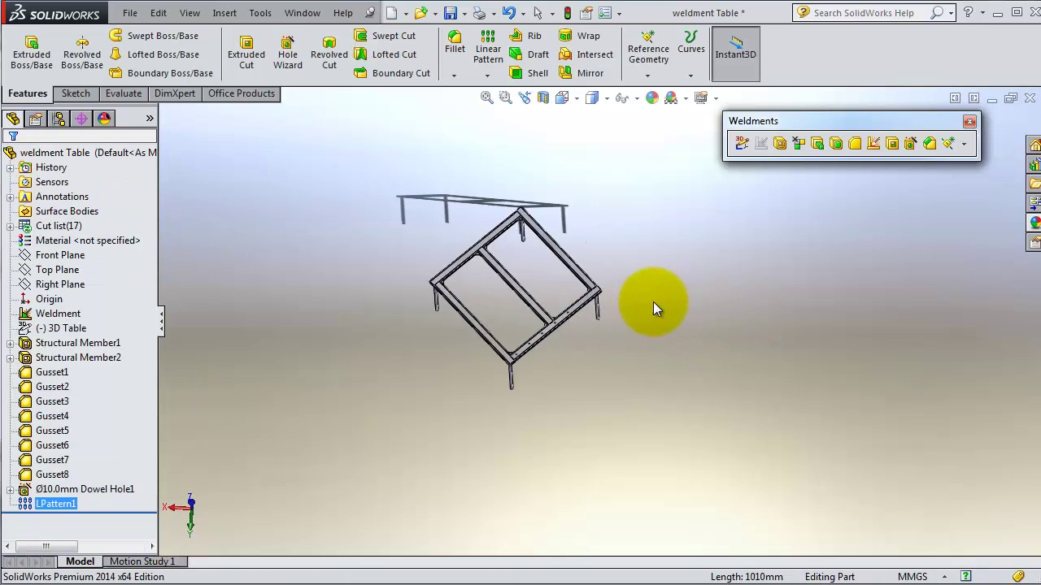
pyautogui.moveTo(504, 322); pyautogui.dragTo(622, 380, button='middle')
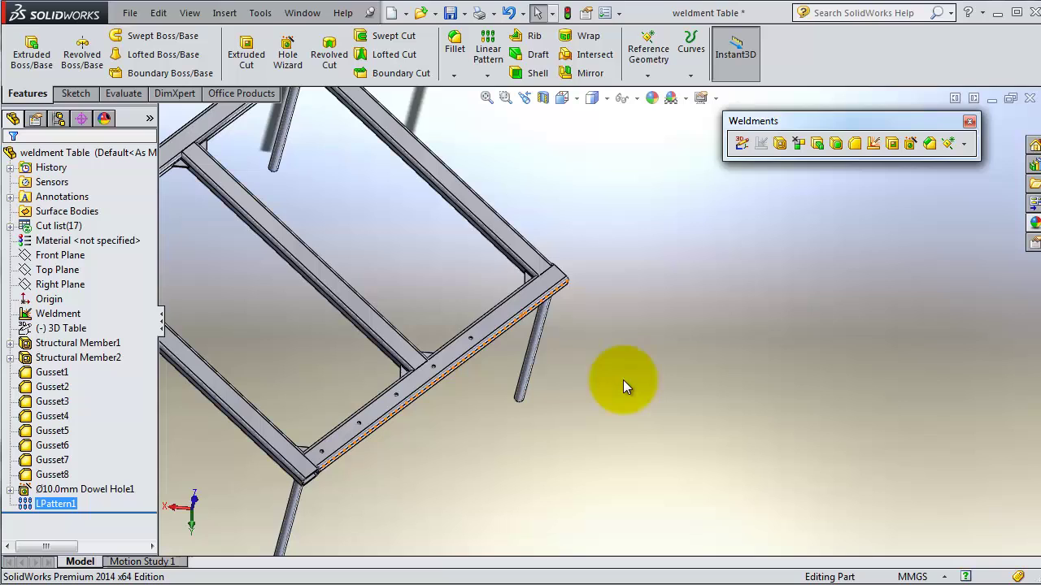
pyautogui.moveTo(431, 320); pyautogui.dragTo(840, 193, button='middle')
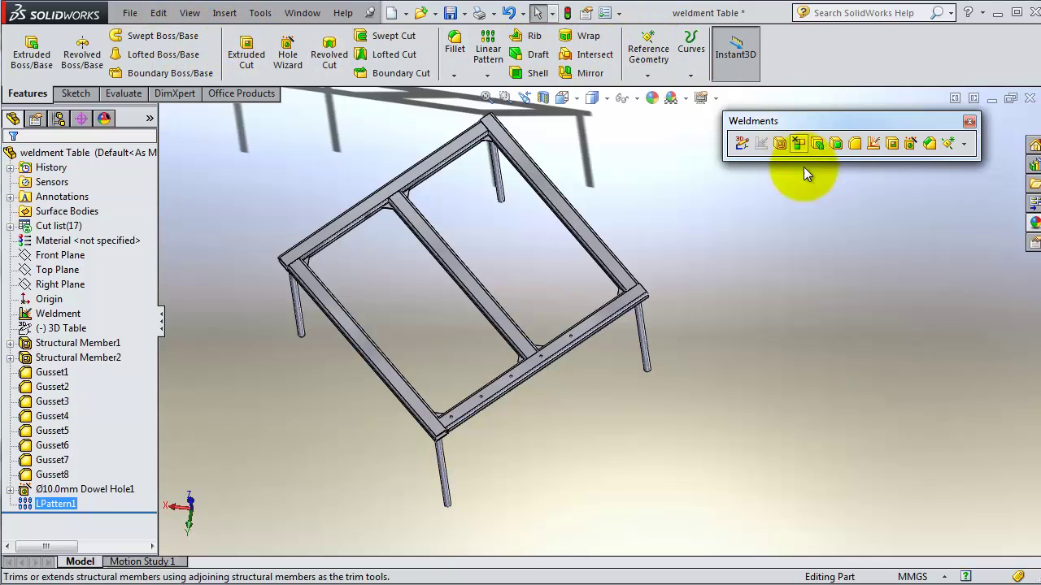
pyautogui.scroll(-5, 439, 415)
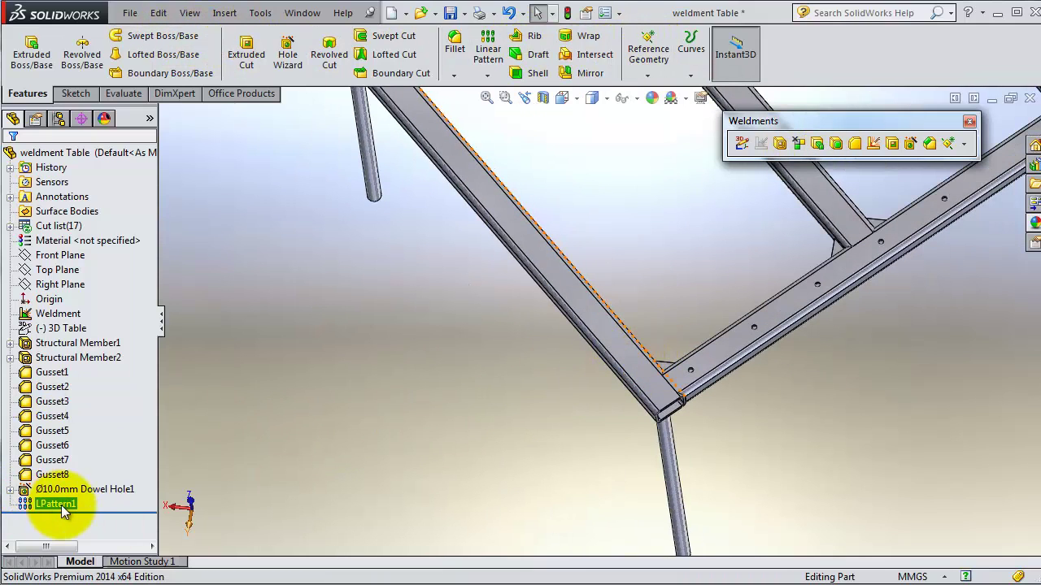
# - Select LPattern1 in the feature tree and choose Edit Feature
pyautogui.click(61, 505)
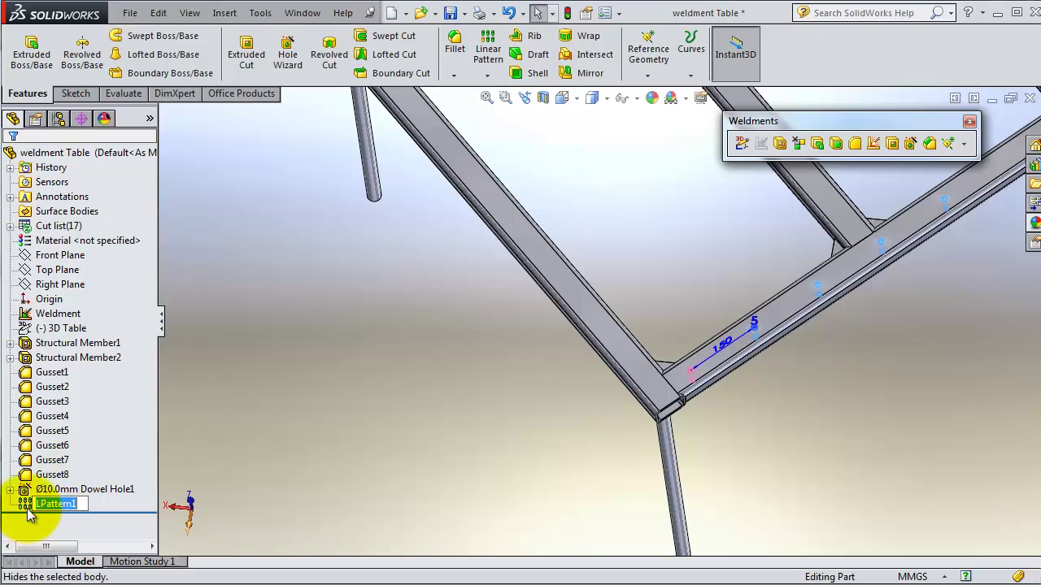
pyautogui.click(45, 504)
pyautogui.click(34, 477)
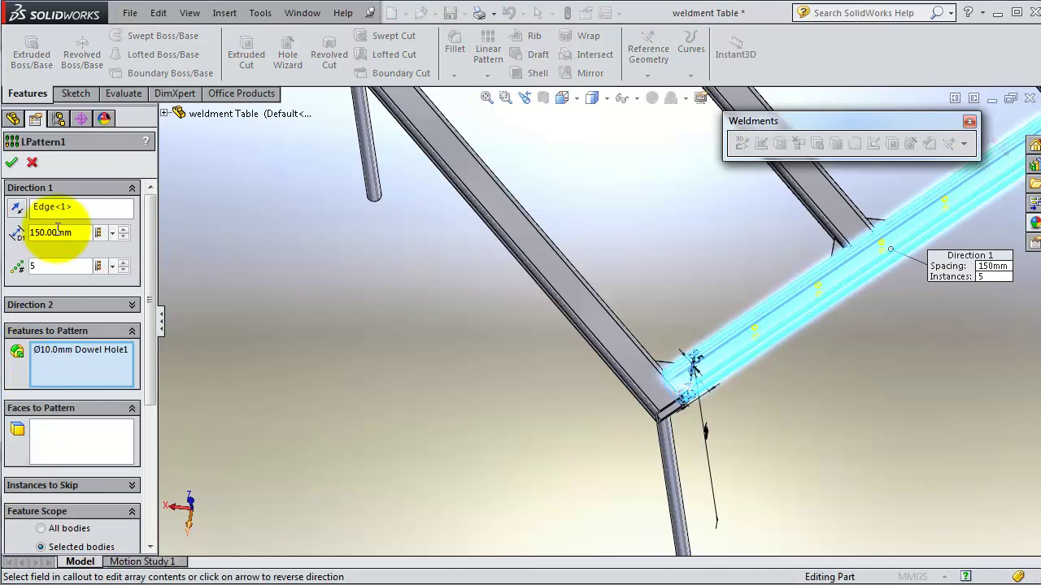